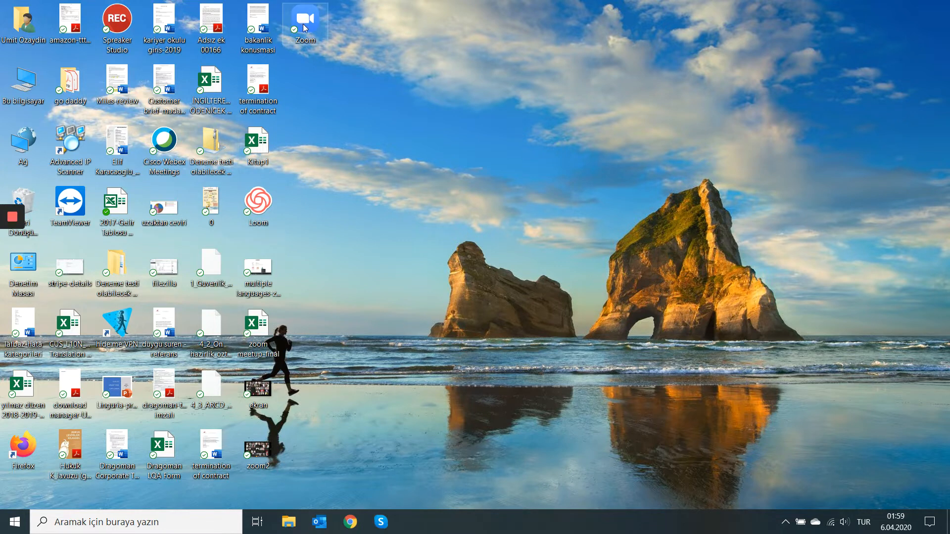
- Launch Zoom and start a new instant meeting, dismissing the audio conference options
double_click(305, 28)
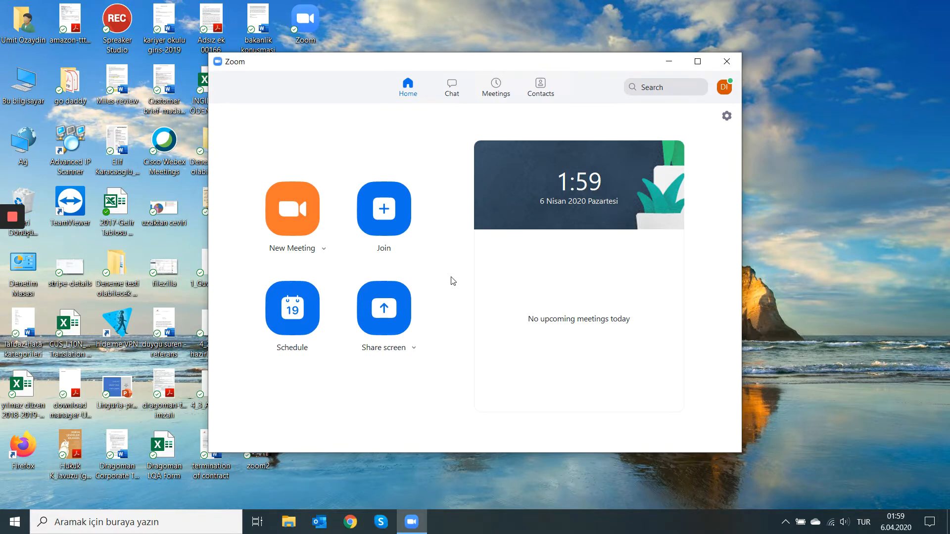
left_click(298, 216)
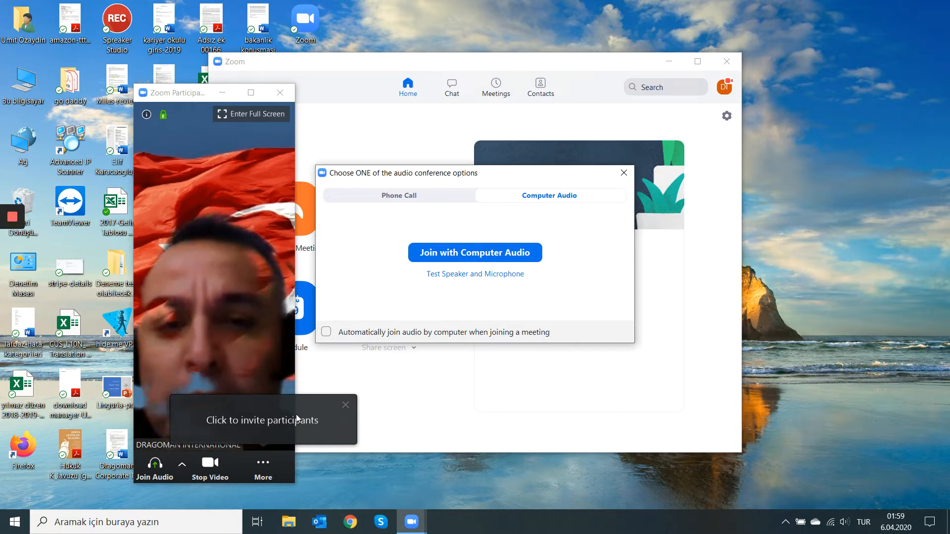
left_click(623, 176)
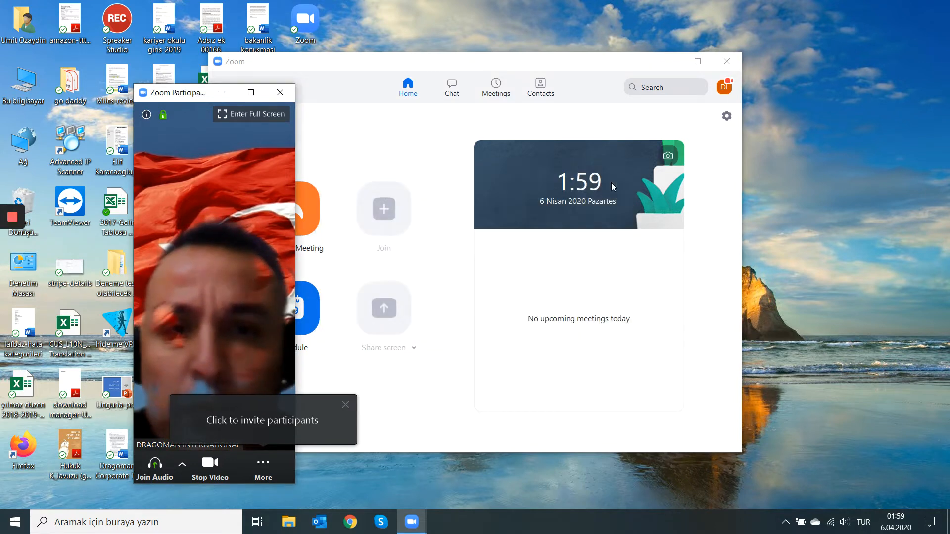
- Close the meeting window and end the meeting for all participants
left_click(286, 94)
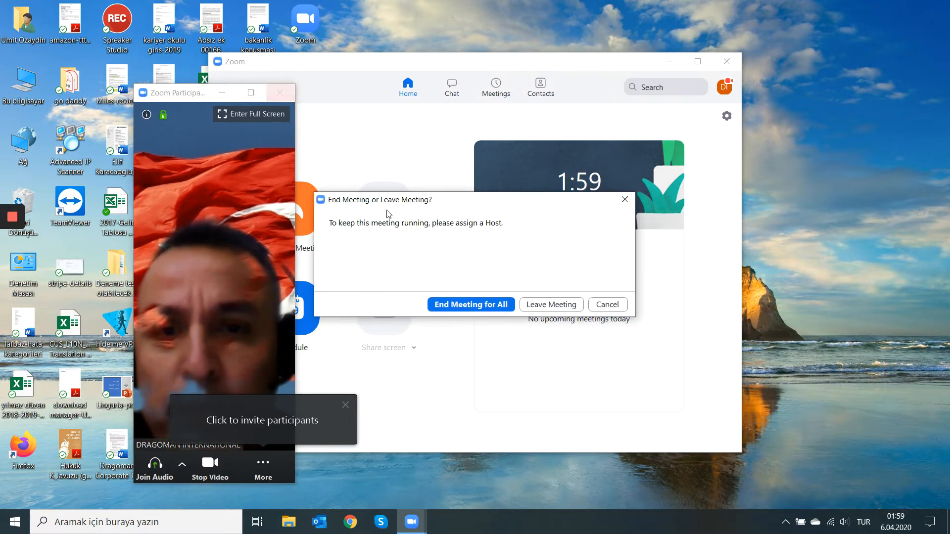
left_click(468, 304)
left_click(440, 286)
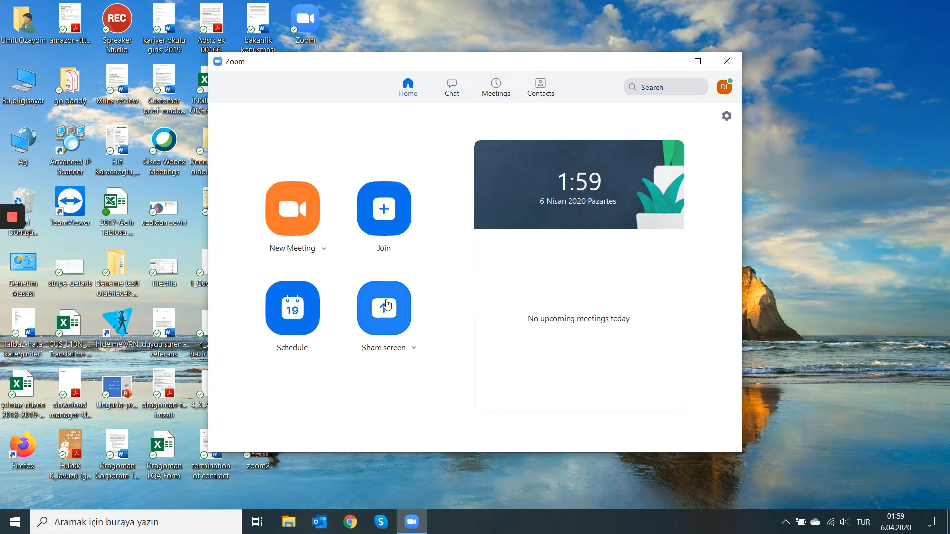
- Try the language interpretation, waiting room and authenticated-users options in the meeting scheduling form, and discard the meeting
left_click(293, 317)
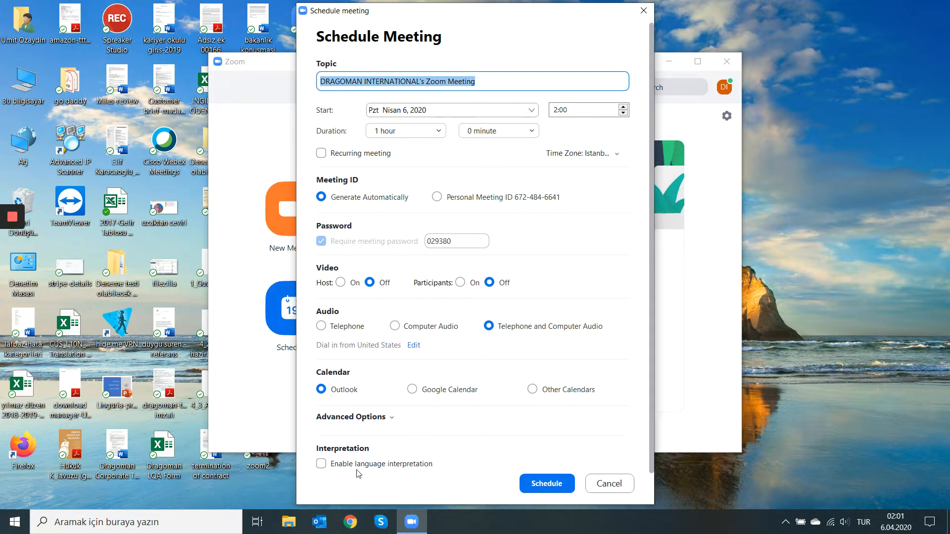
left_click(322, 464)
left_click(322, 464)
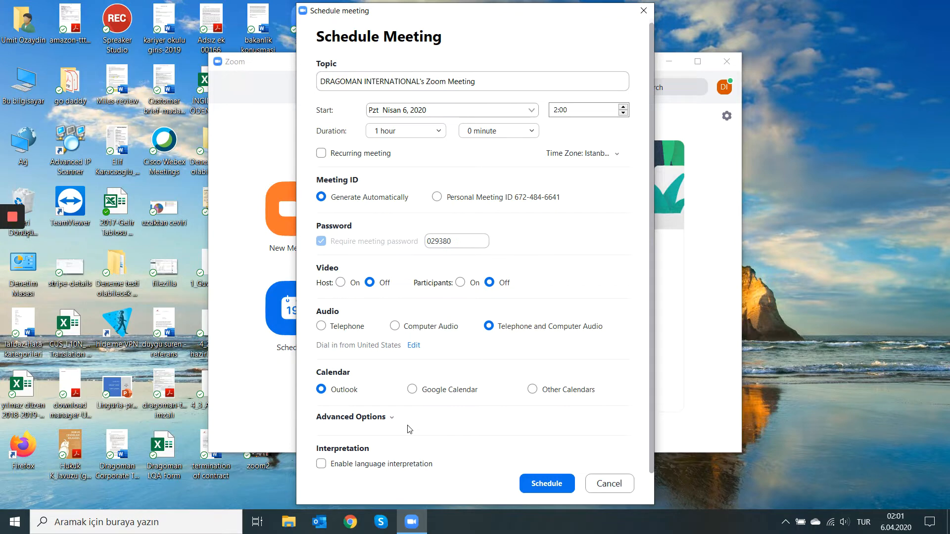
left_click(391, 419)
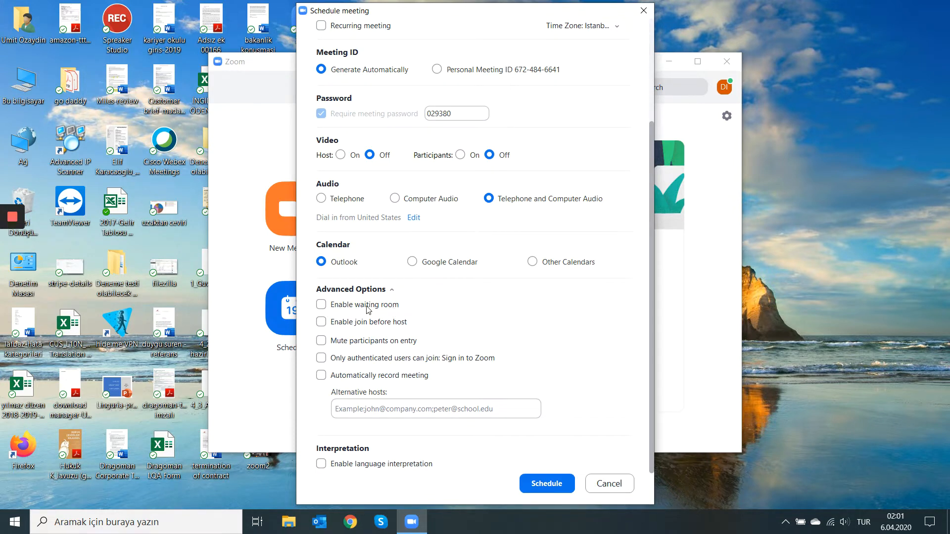
left_click(323, 304)
left_click(322, 358)
left_click(321, 358)
left_click(609, 484)
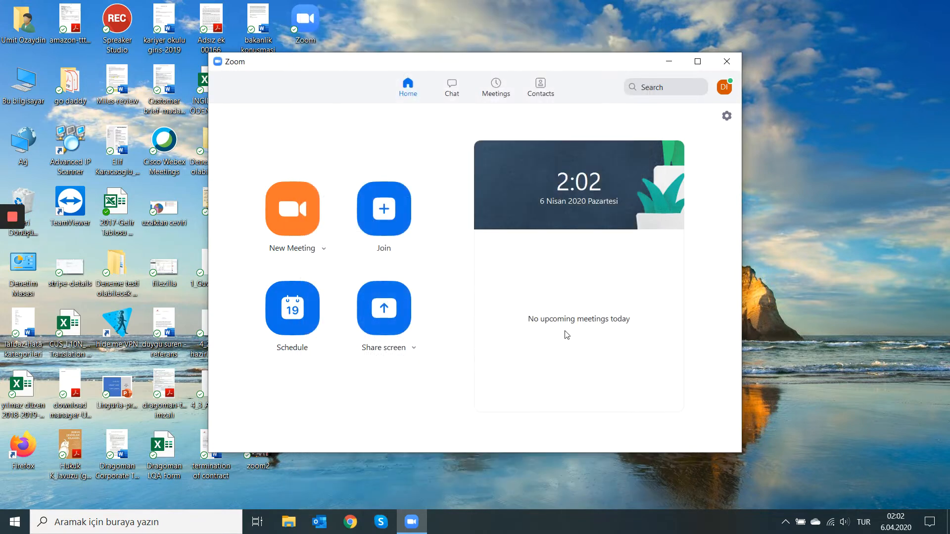
- Open the advanced features web page from the profile settings, and close or minimize the Zoom windows covering it
left_click(727, 116)
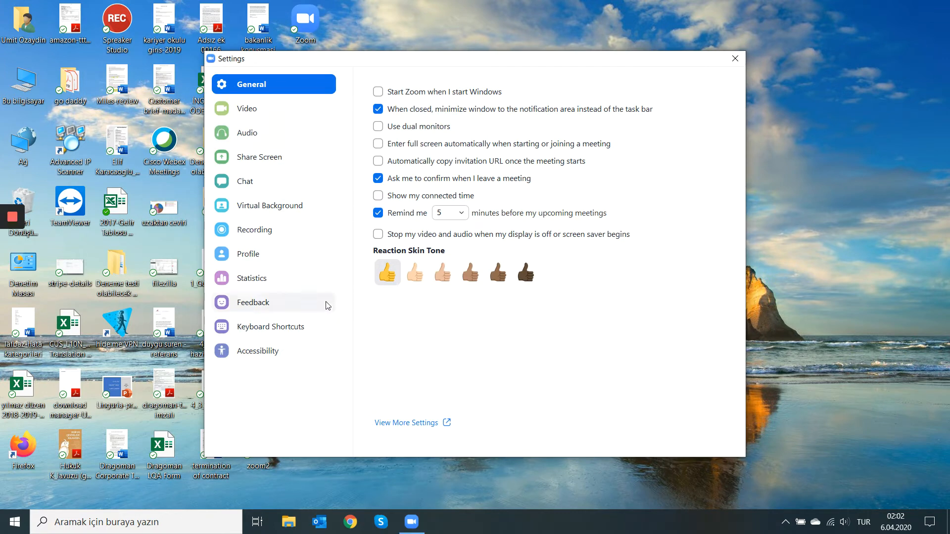
left_click(267, 259)
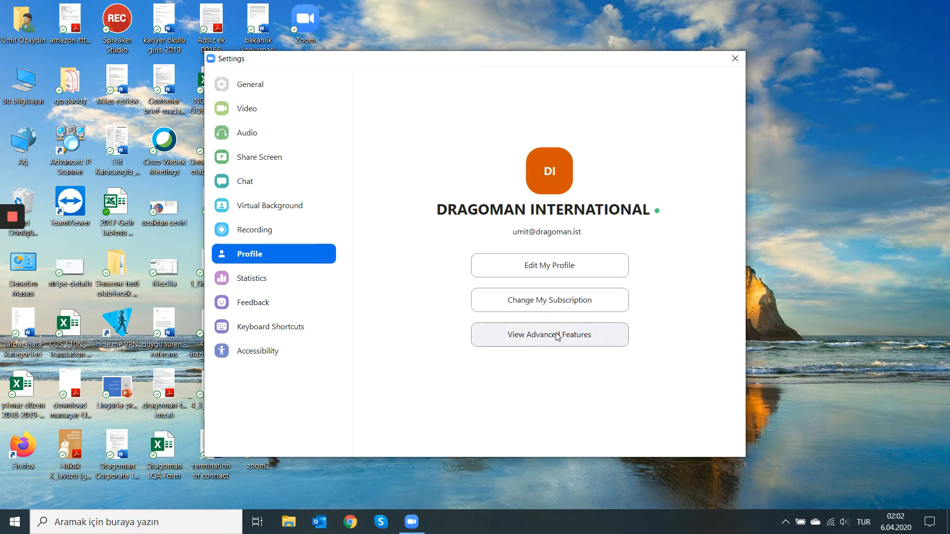
left_click(539, 339)
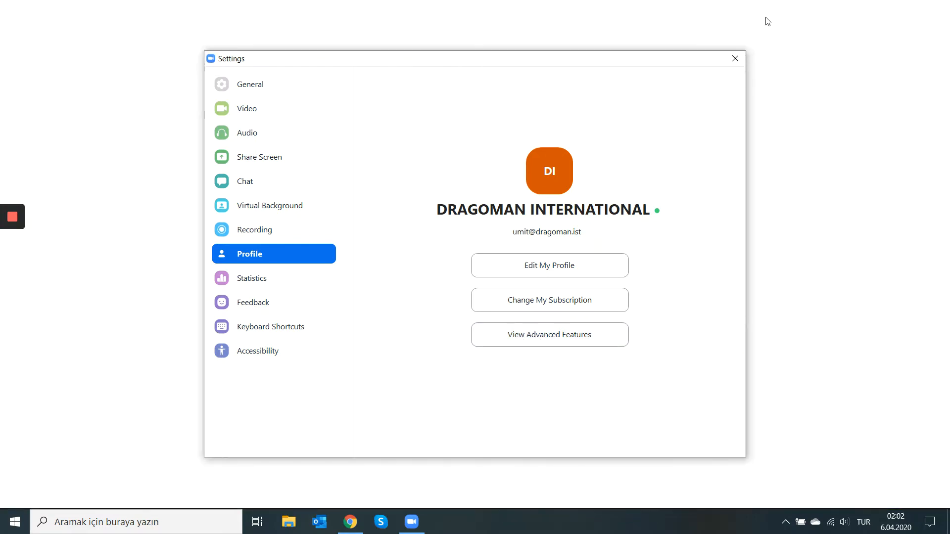
left_click(735, 58)
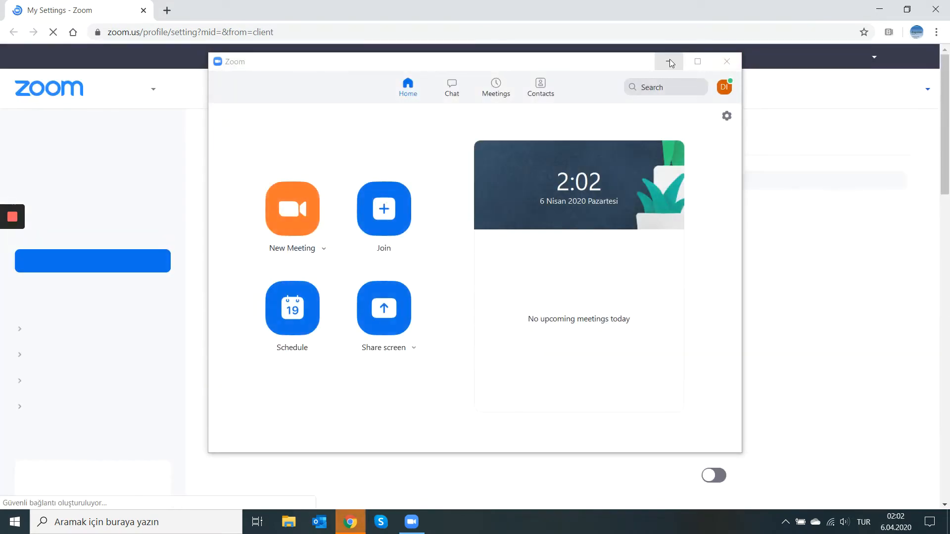
left_click(669, 61)
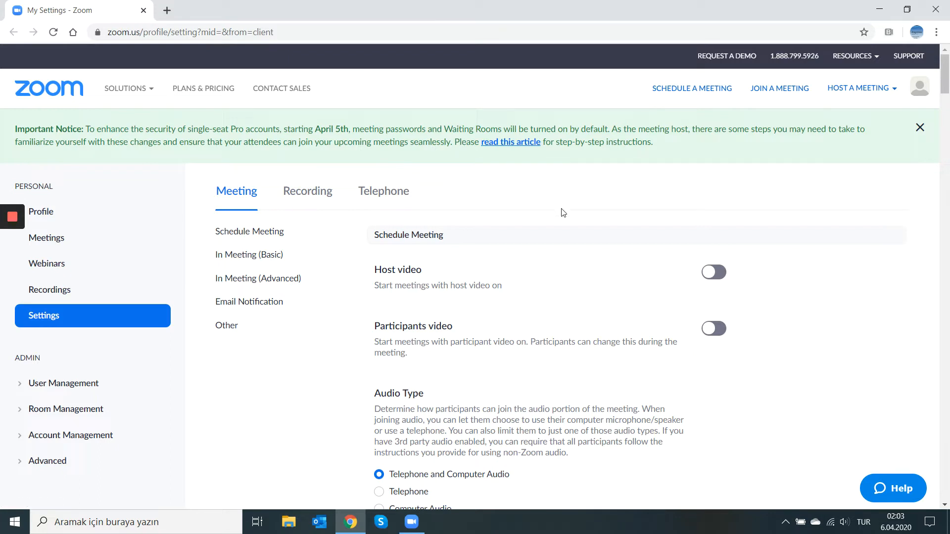
- View the upcoming webinars page of the Zoom web portal
scroll(563, 212, "down", 1)
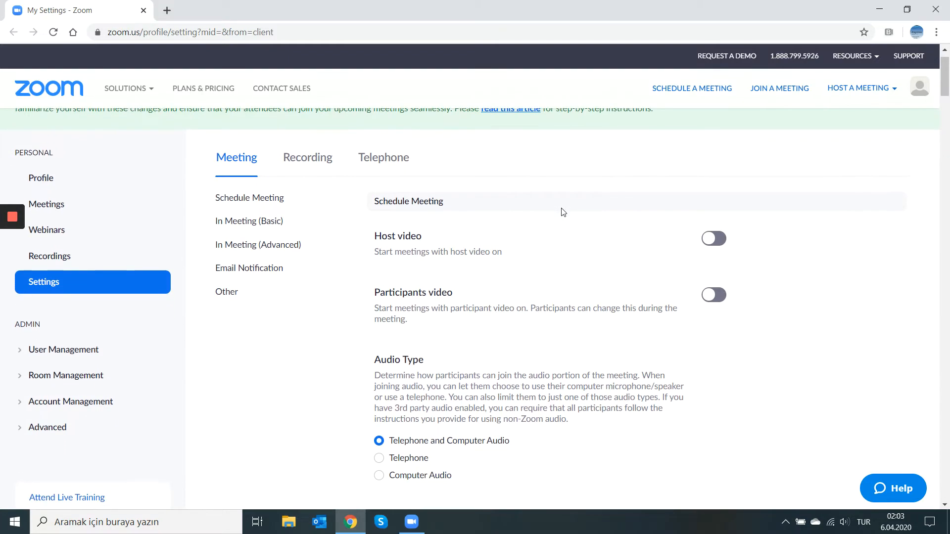
scroll(563, 212, "up", 1)
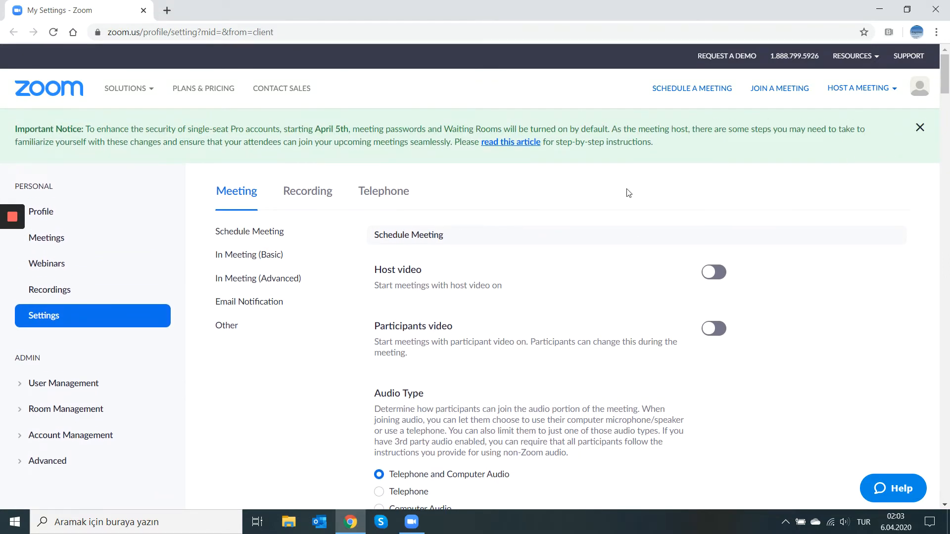
scroll(629, 193, "down", 1)
scroll(629, 193, "up", 1)
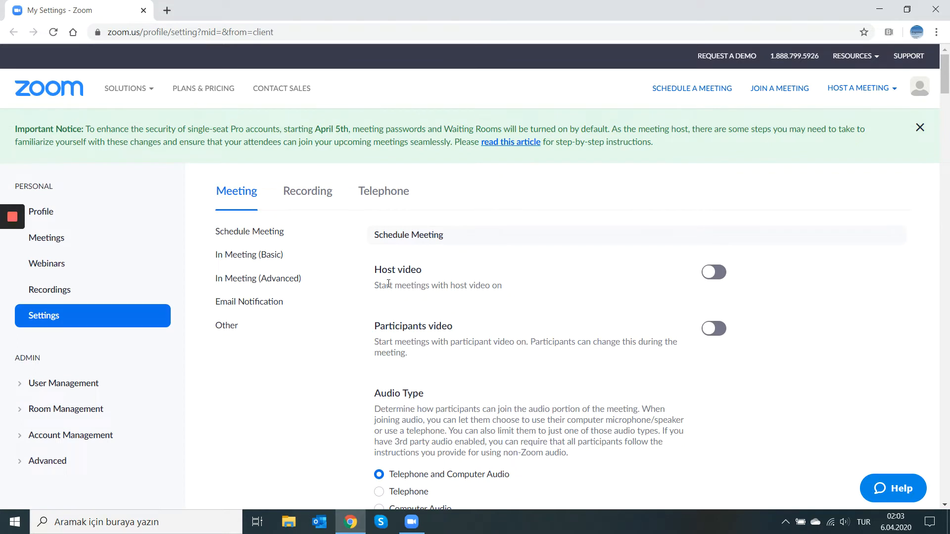
left_click(42, 266)
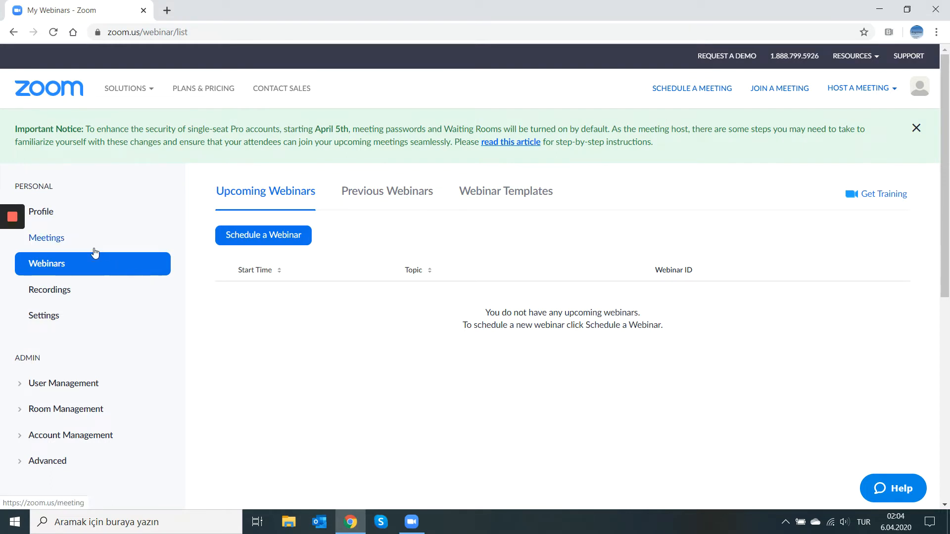
- Open the web portal's Settings and examine the Schedule Meeting options for joining, passwords, muting on entry and reminders
left_click(54, 322)
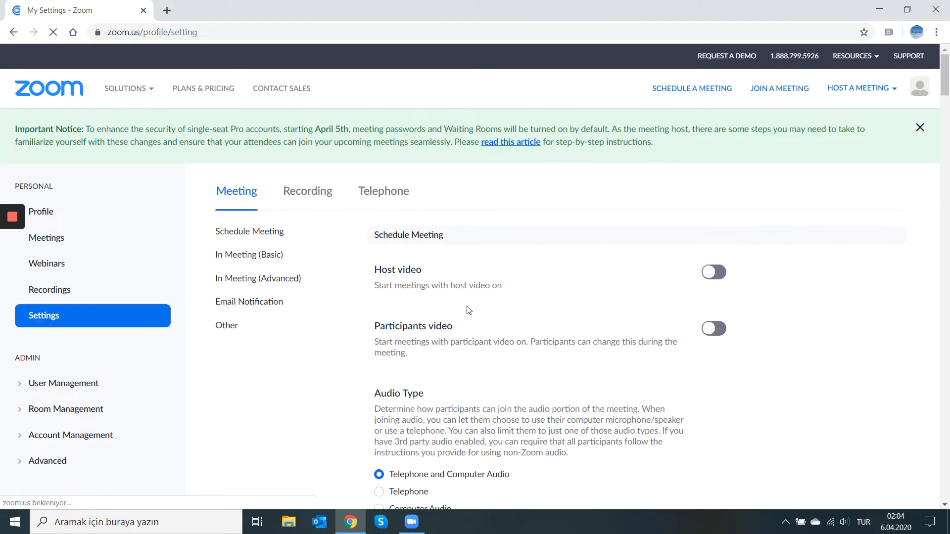
scroll(469, 309, "down", 7)
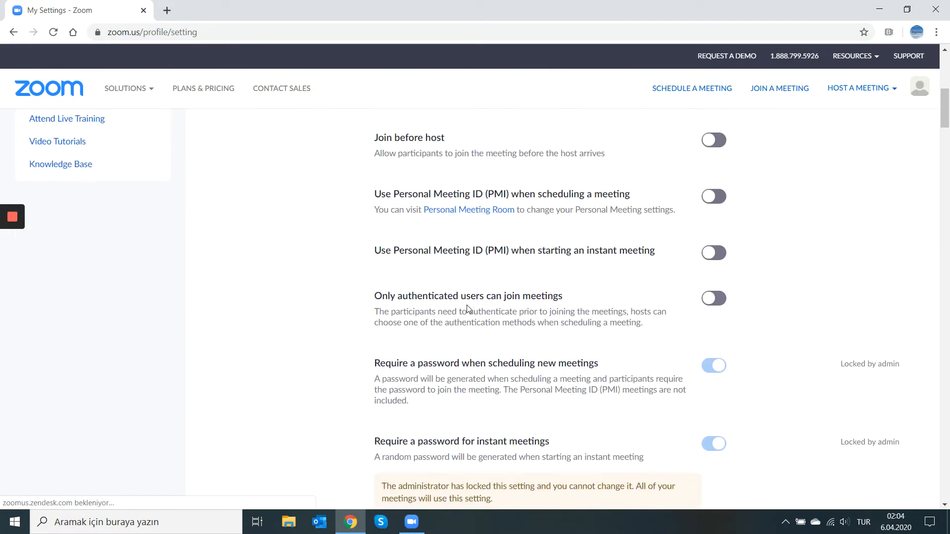
scroll(468, 304, "down", 2)
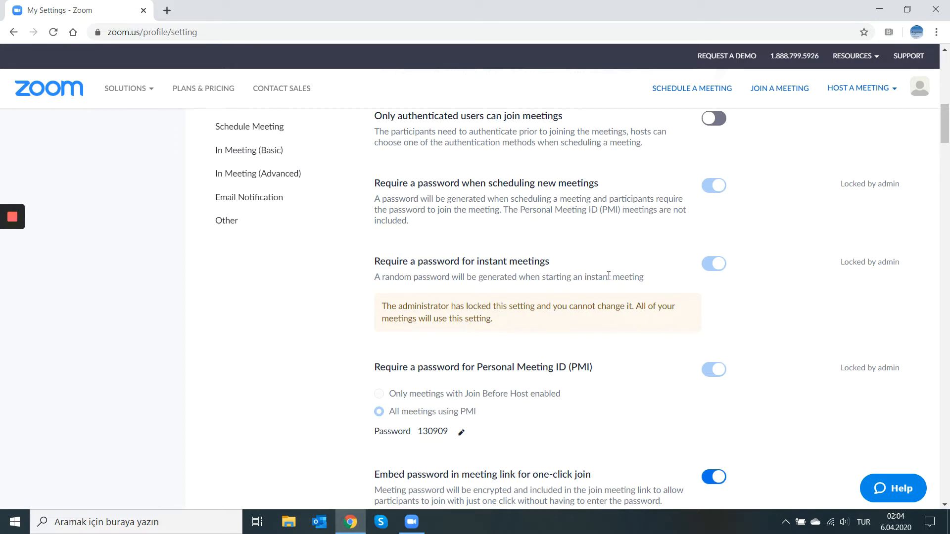
scroll(609, 275, "down", 5)
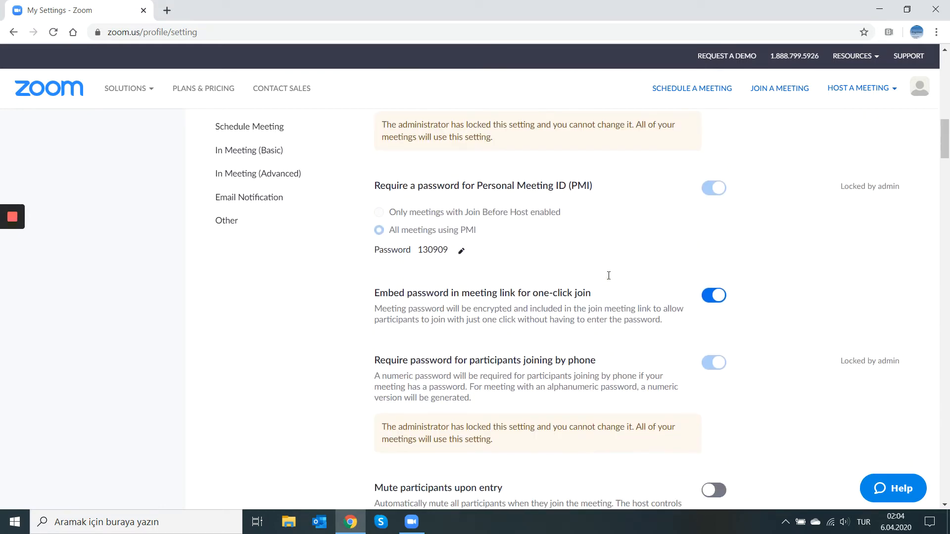
scroll(608, 276, "down", 2)
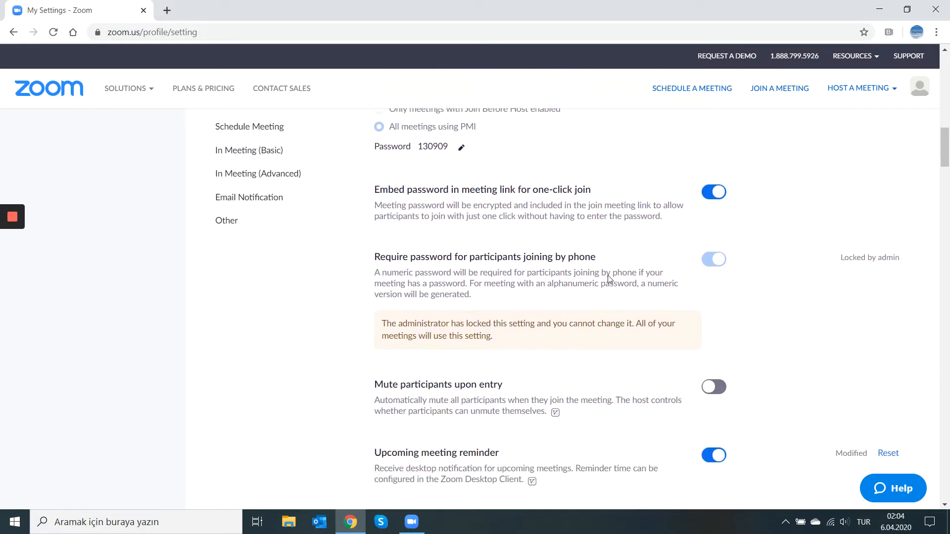
scroll(614, 237, "up", 2)
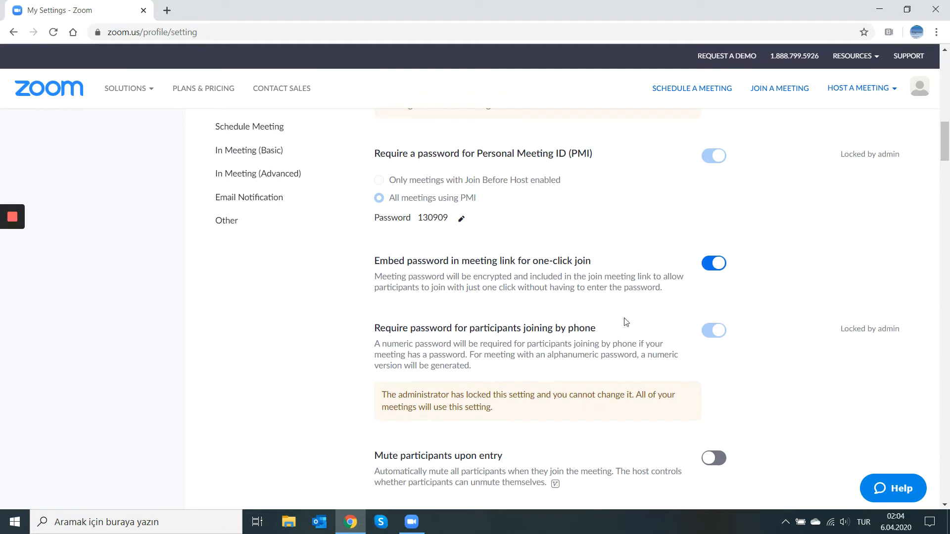
scroll(621, 318, "down", 2)
scroll(626, 322, "down", 3)
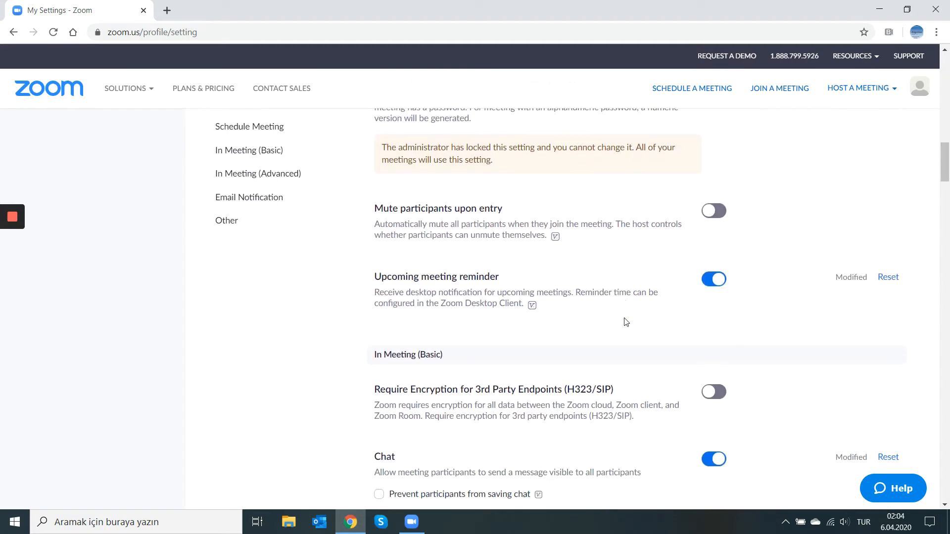
- Examine the In Meeting (Basic) settings, including encryption, chat, co-host, polling and screen sharing
scroll(626, 323, "down", 4)
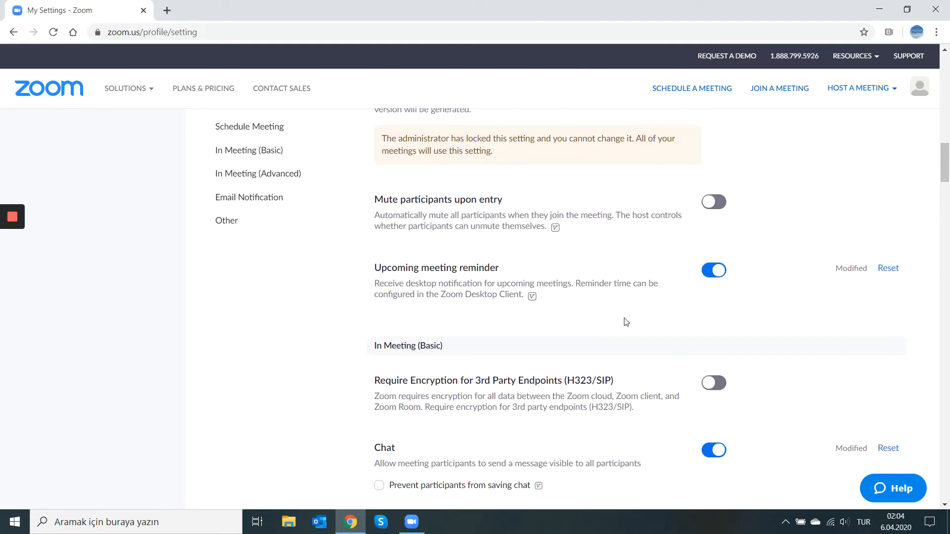
scroll(626, 322, "down", 1)
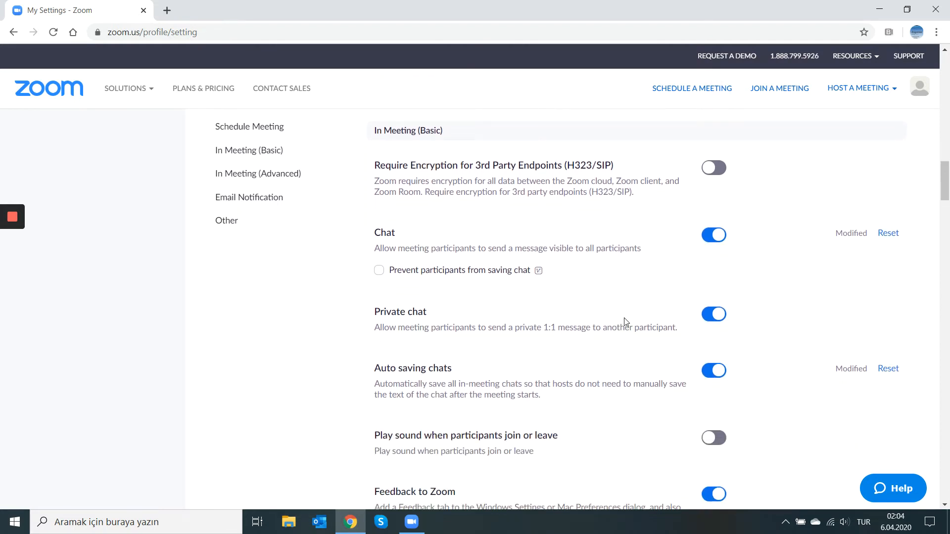
scroll(621, 318, "down", 2)
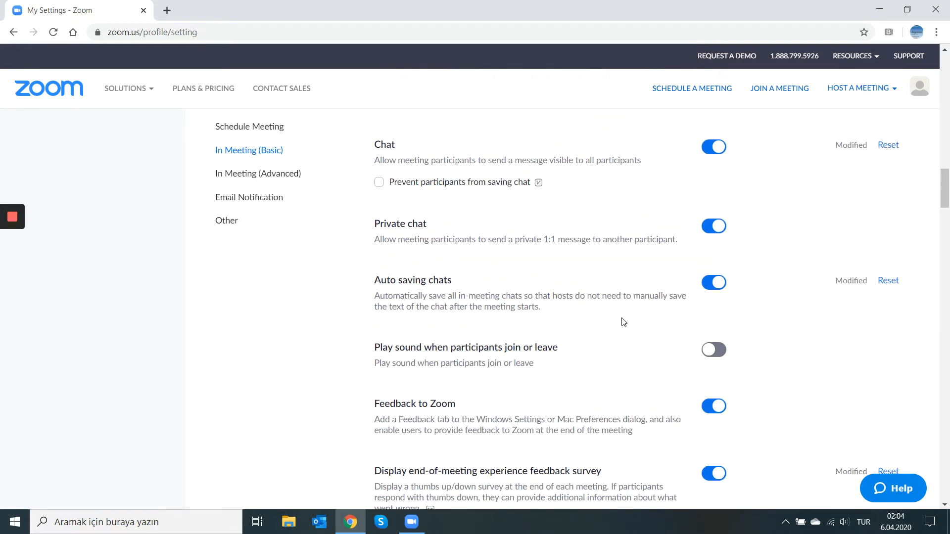
scroll(623, 323, "down", 5)
scroll(623, 322, "down", 7)
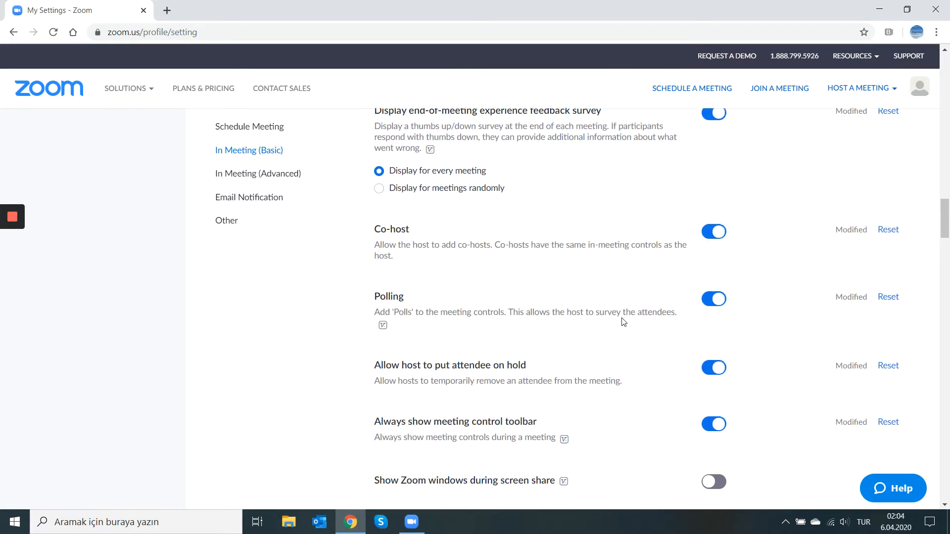
scroll(624, 322, "down", 2)
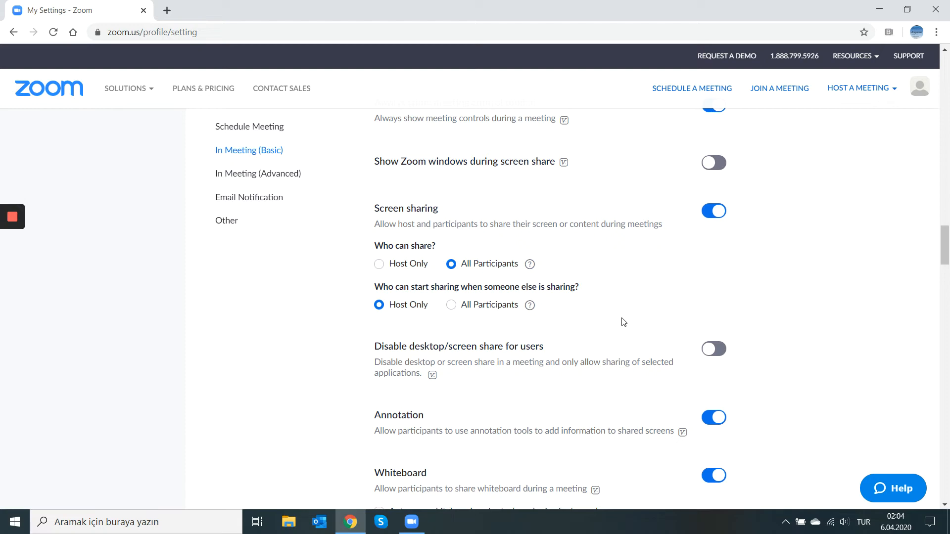
scroll(624, 322, "up", 7)
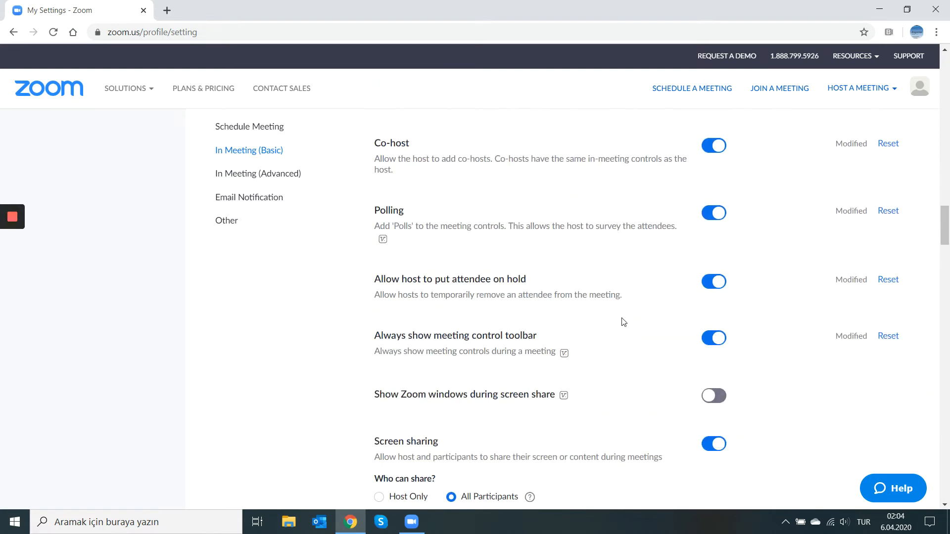
scroll(623, 318, "up", 20)
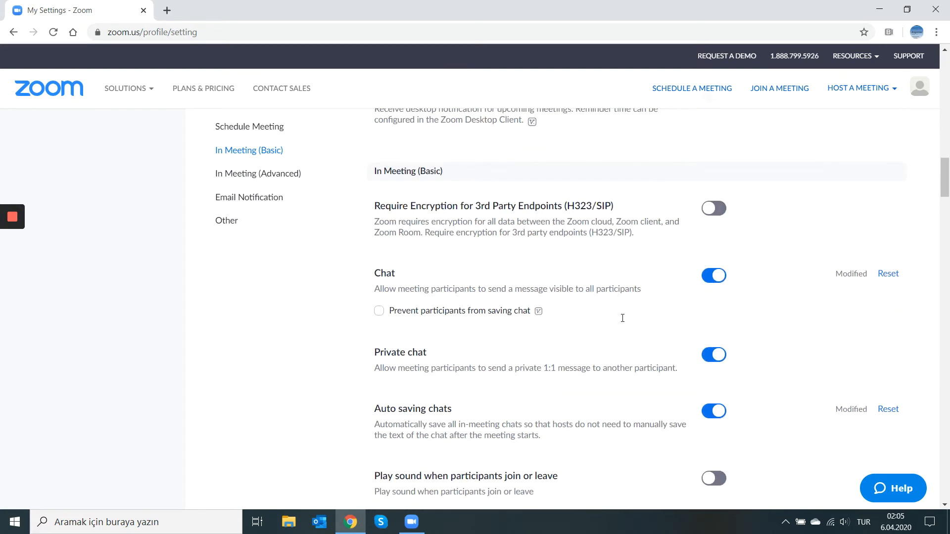
- Open the web form for scheduling a meeting and examine its time, registration, meeting ID, password, video, audio and meeting options
left_click(706, 90)
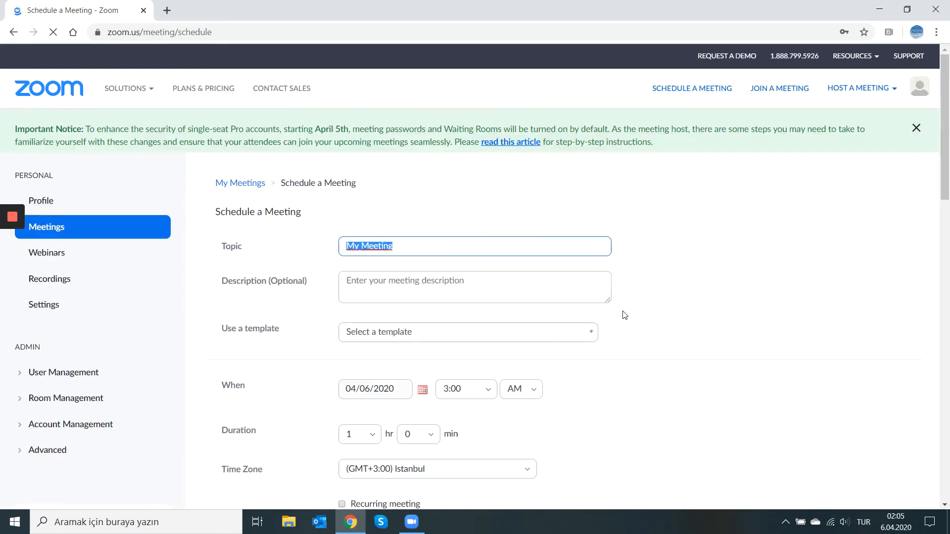
scroll(625, 316, "down", 7)
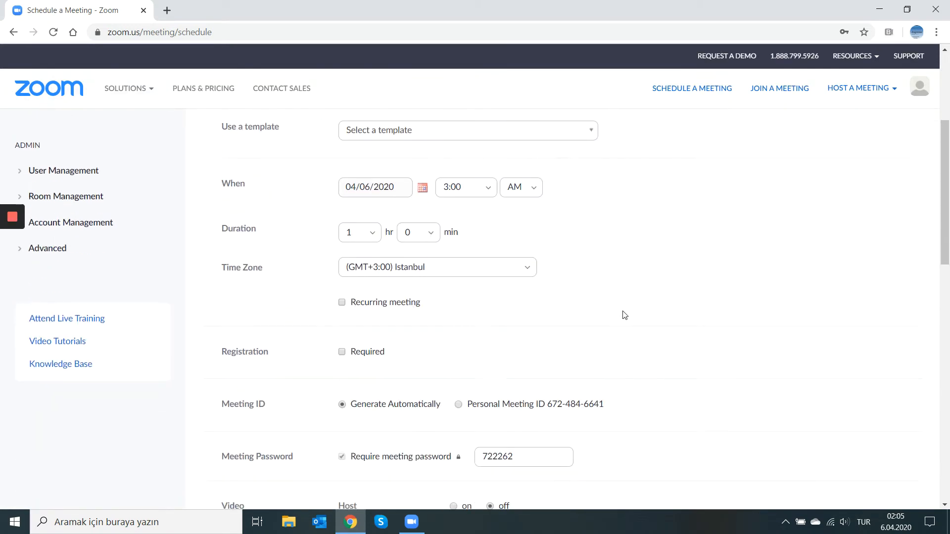
scroll(624, 315, "down", 6)
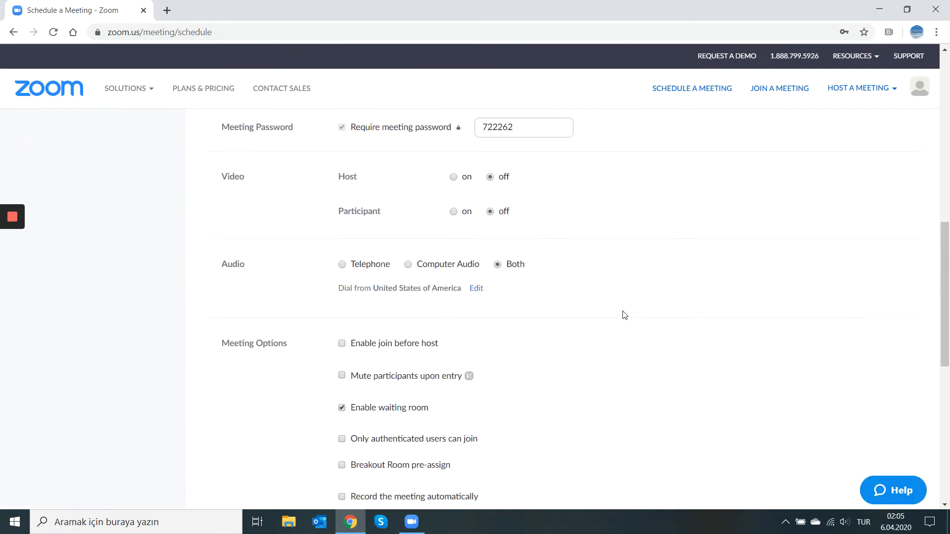
scroll(625, 315, "down", 3)
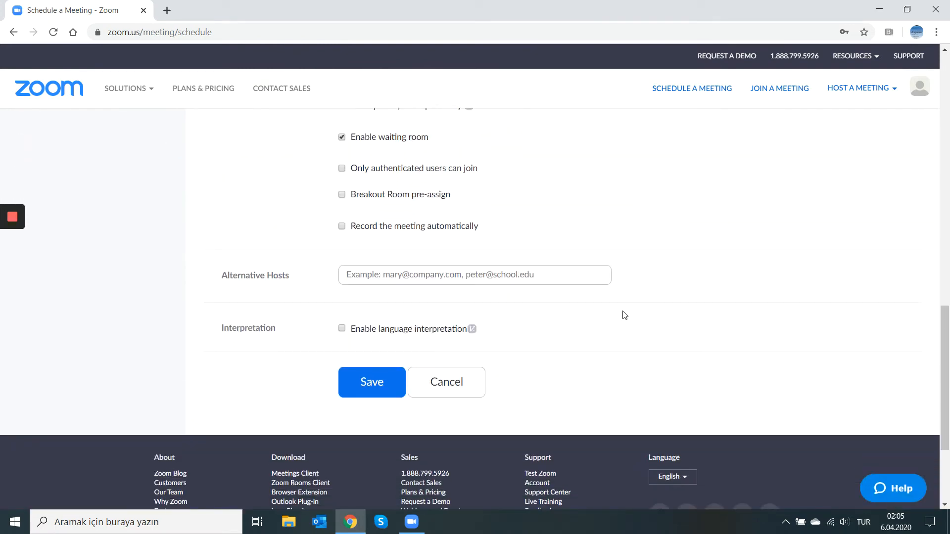
scroll(625, 315, "up", 9)
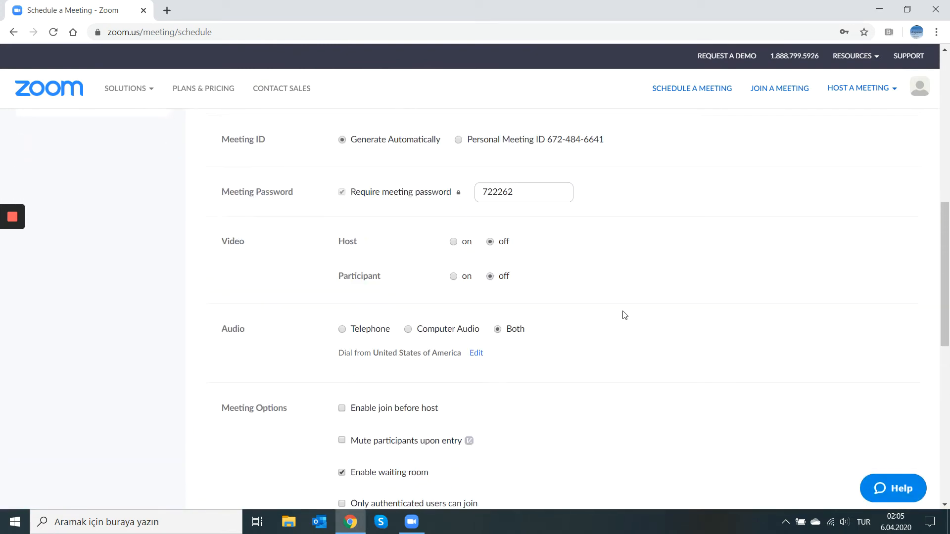
scroll(625, 315, "up", 1)
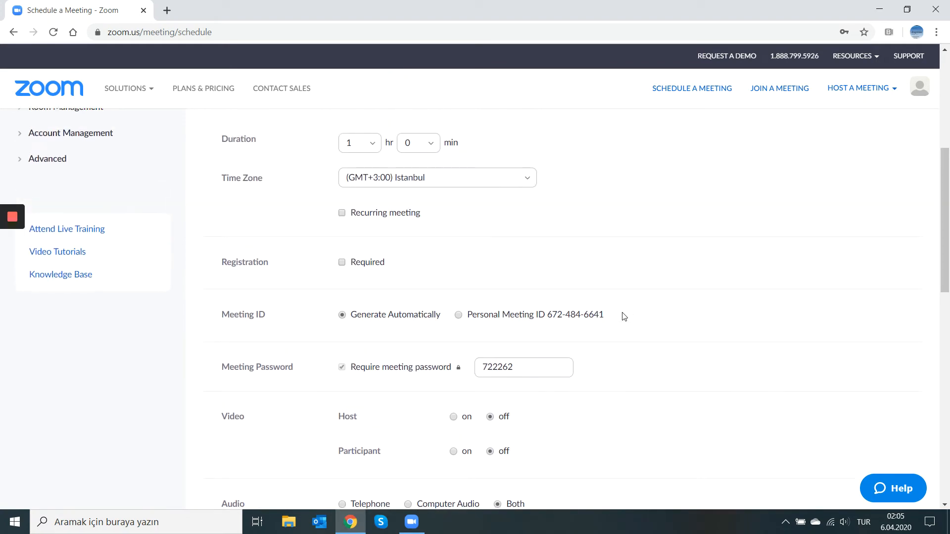
scroll(625, 316, "up", 3)
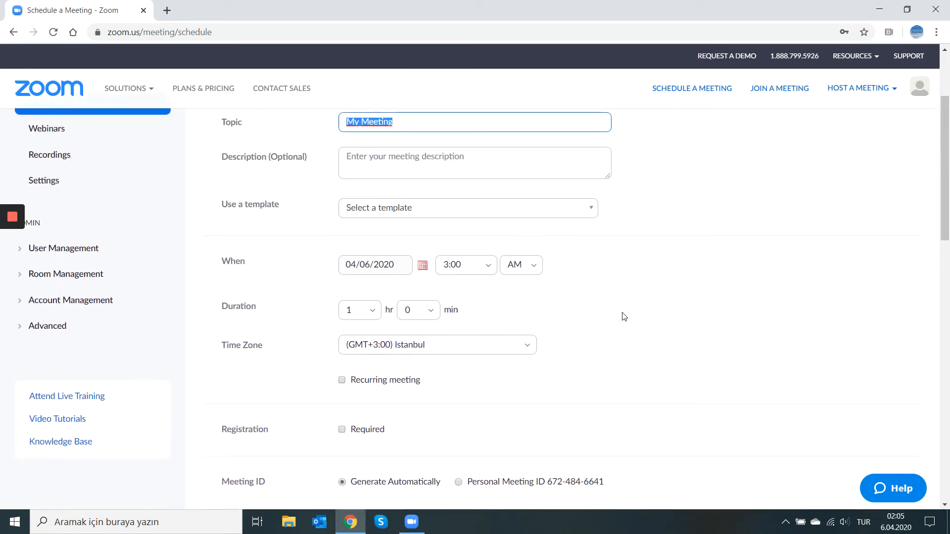
scroll(625, 316, "down", 4)
scroll(624, 317, "down", 4)
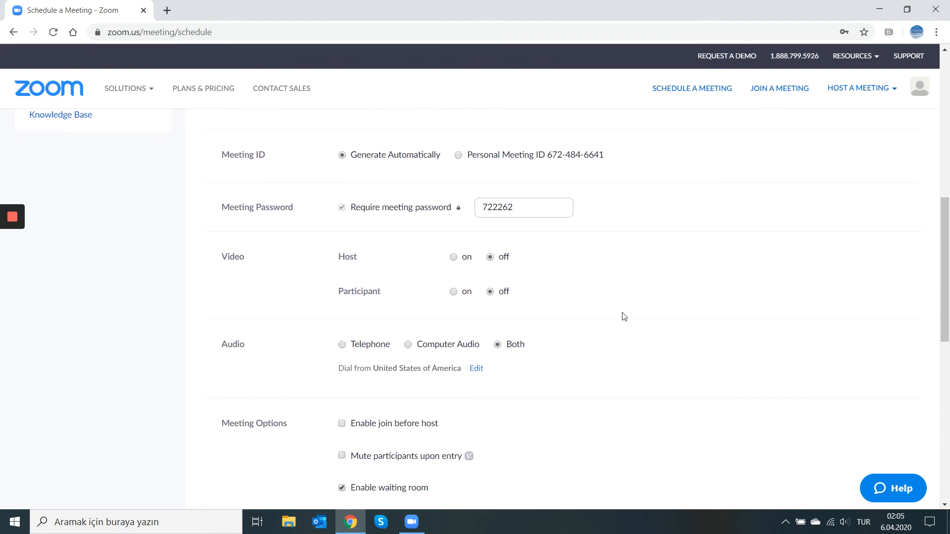
scroll(624, 316, "down", 2)
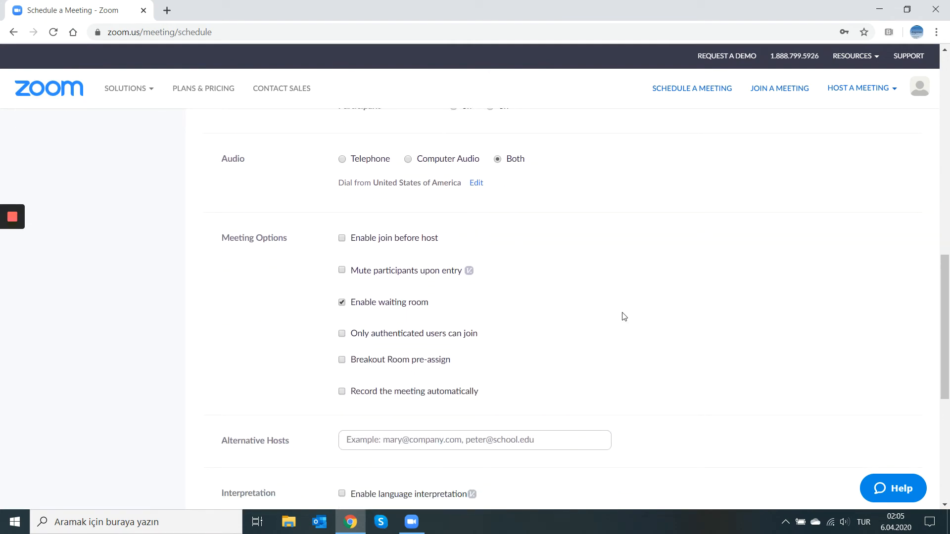
scroll(625, 317, "up", 1)
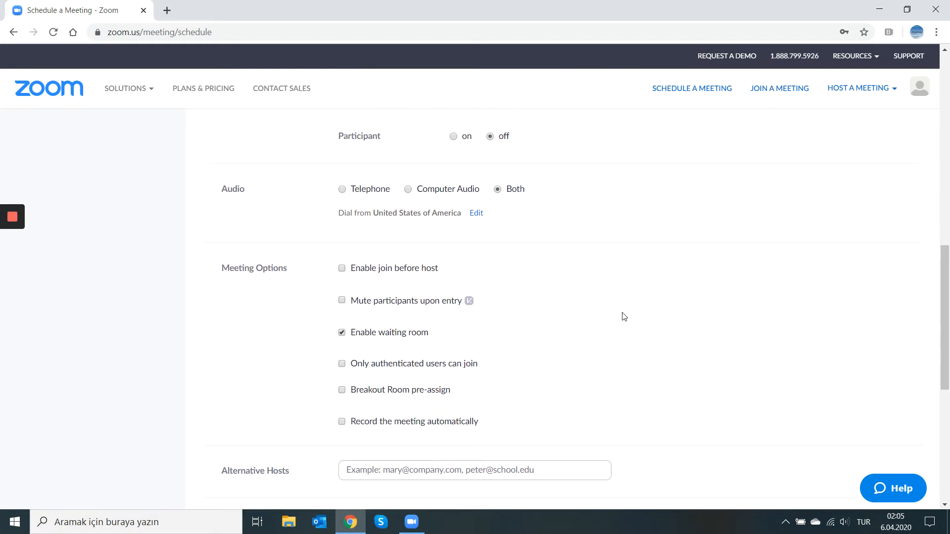
scroll(625, 317, "up", 1)
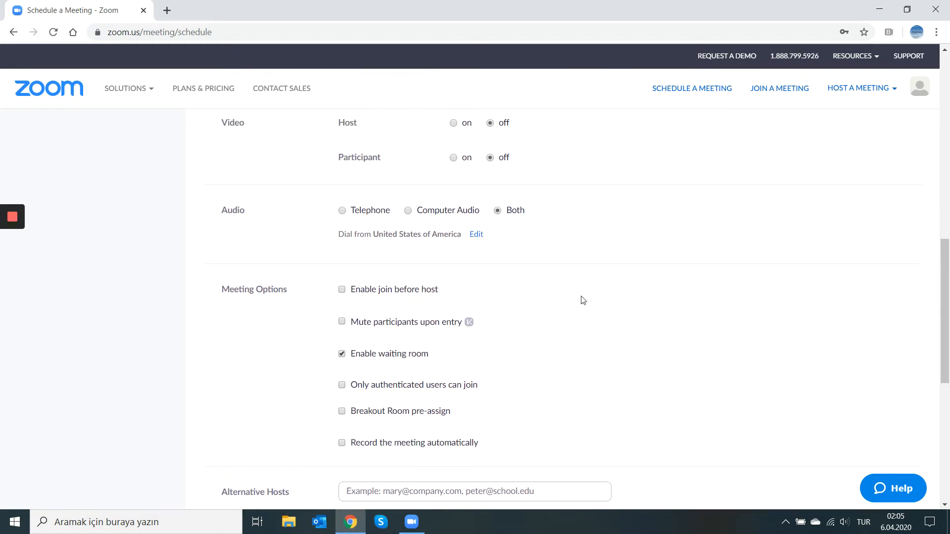
scroll(583, 301, "up", 6)
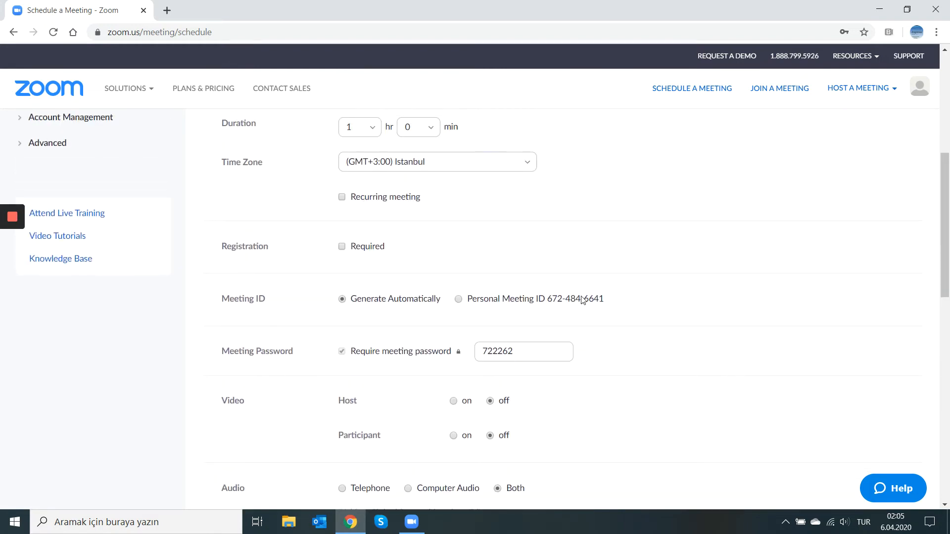
- Make registration required for the new meeting and save the meeting
scroll(583, 300, "up", 2)
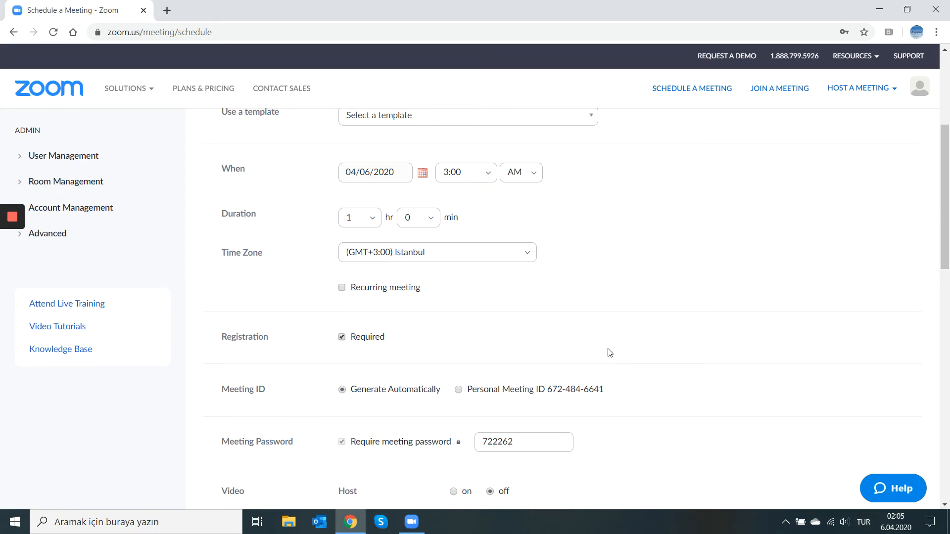
scroll(609, 352, "down", 10)
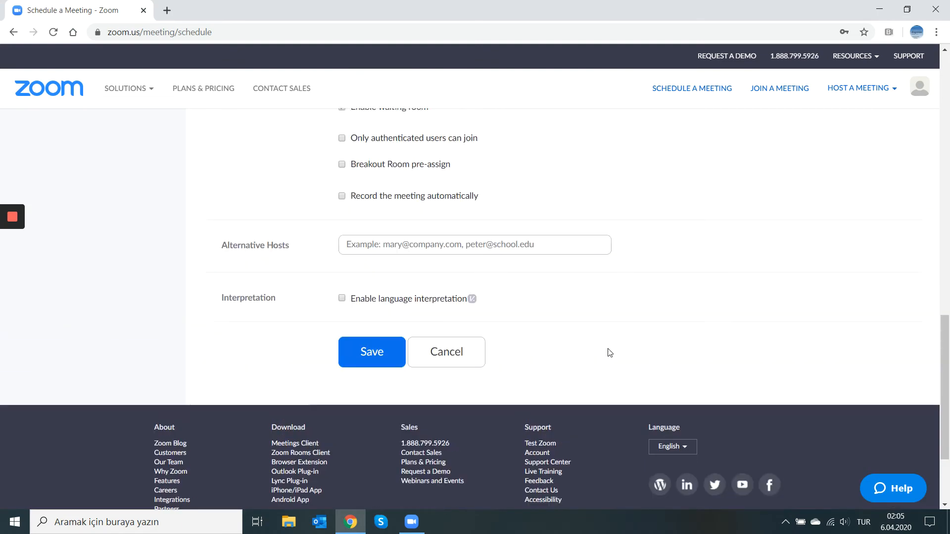
scroll(609, 353, "up", 3)
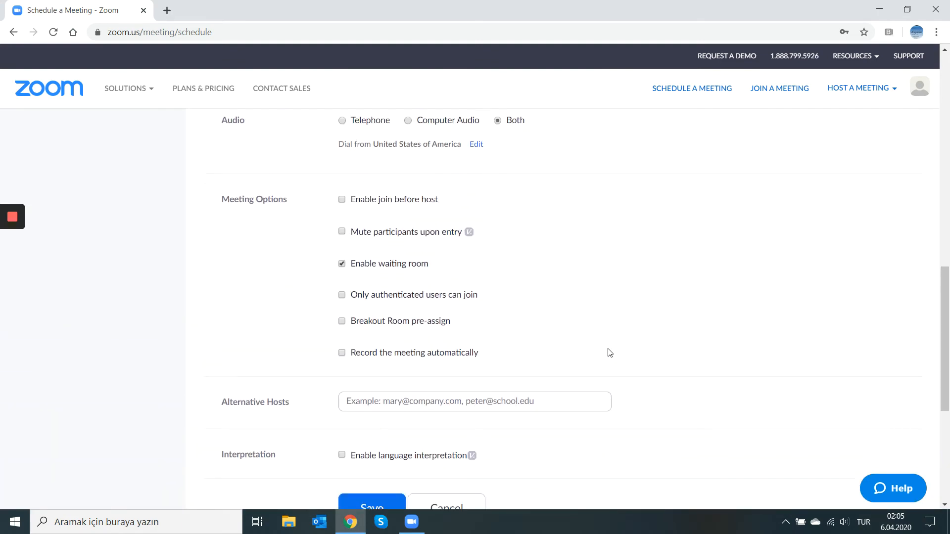
scroll(609, 352, "down", 2)
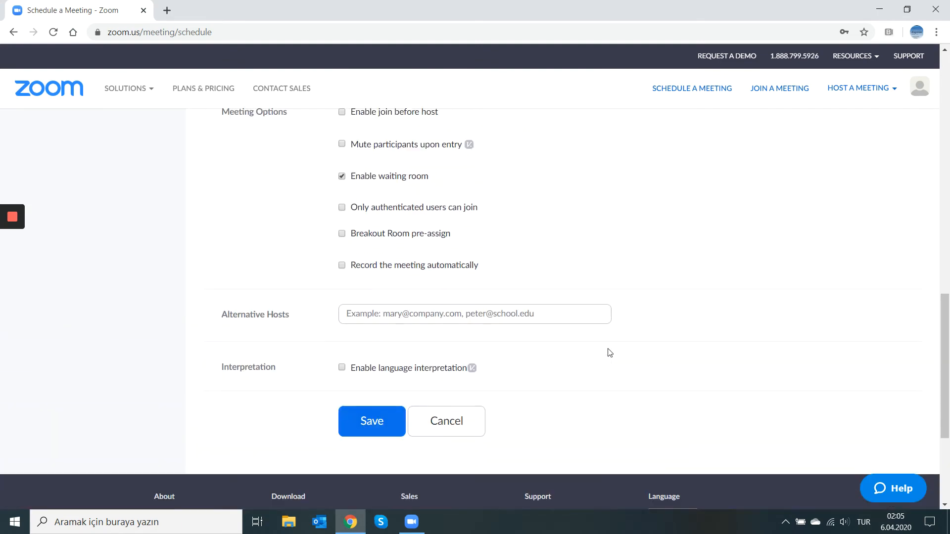
left_click(363, 429)
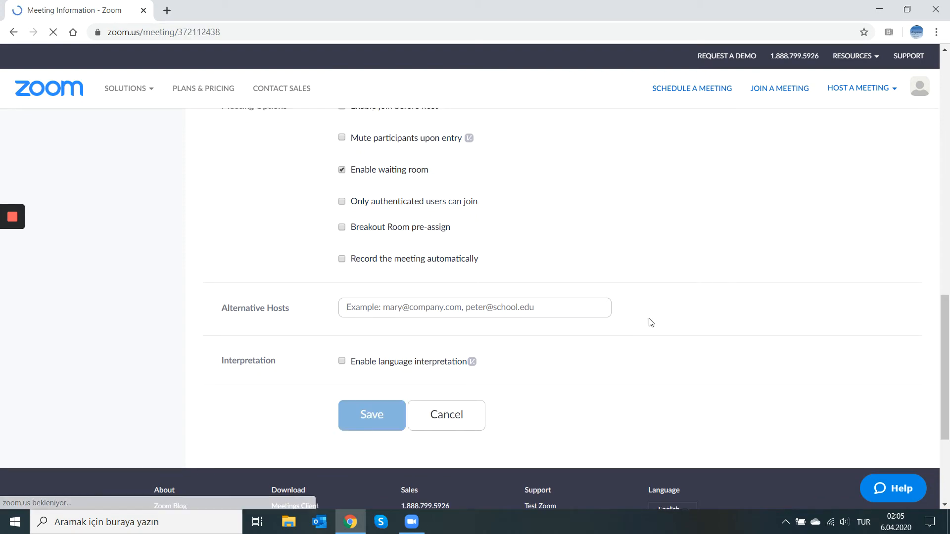
- Open the saved meeting's registration options, examine the approval, Questions and Custom Questions settings, and close them without saving
scroll(650, 323, "down", 12)
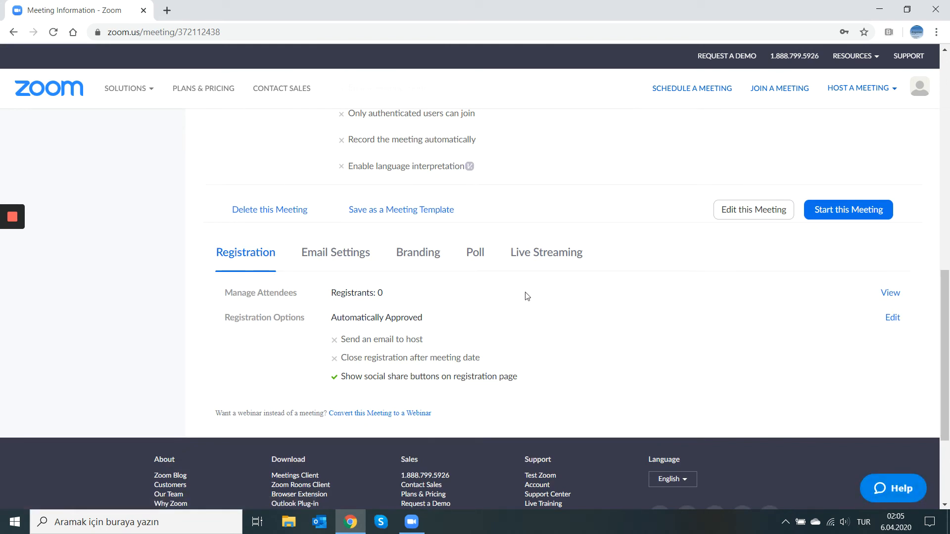
left_click(892, 318)
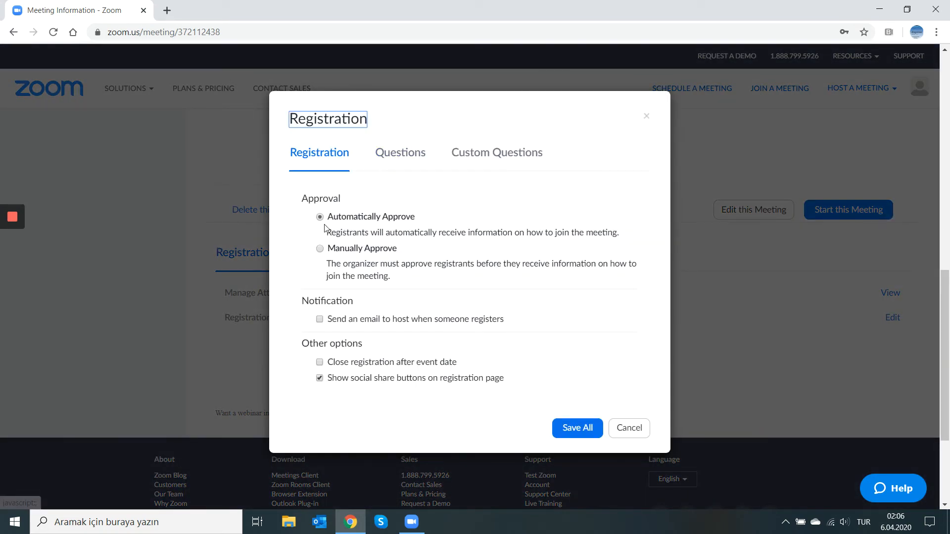
left_click(320, 249)
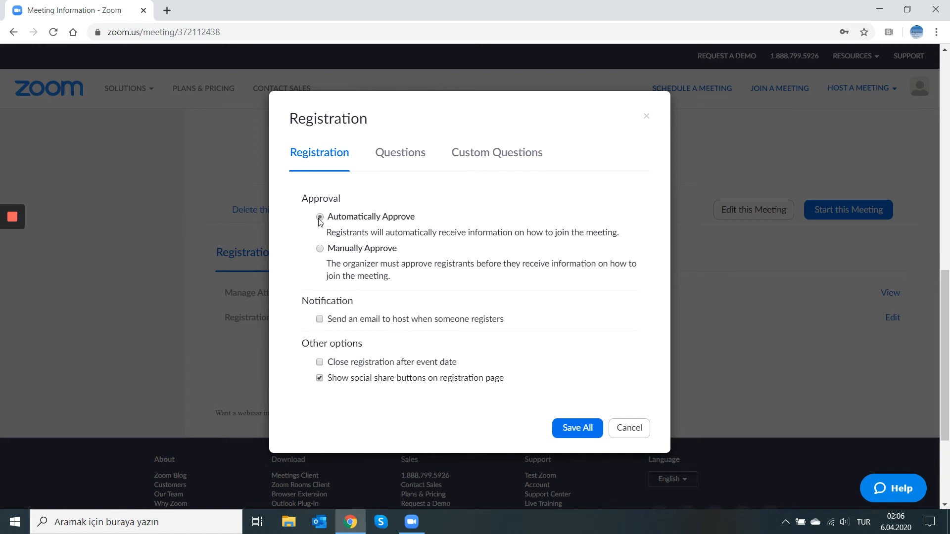
left_click(389, 153)
scroll(464, 325, "down", 3)
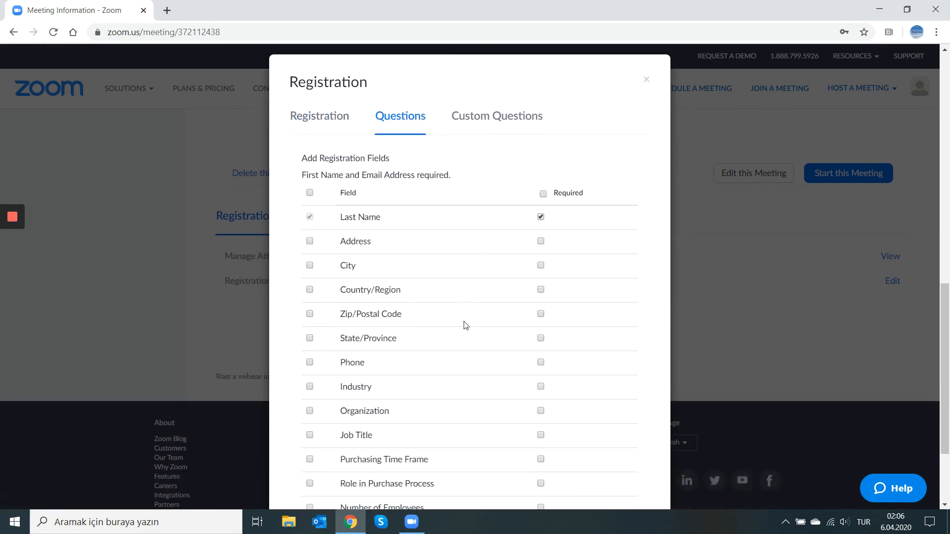
scroll(465, 325, "up", 1)
scroll(465, 325, "up", 1)
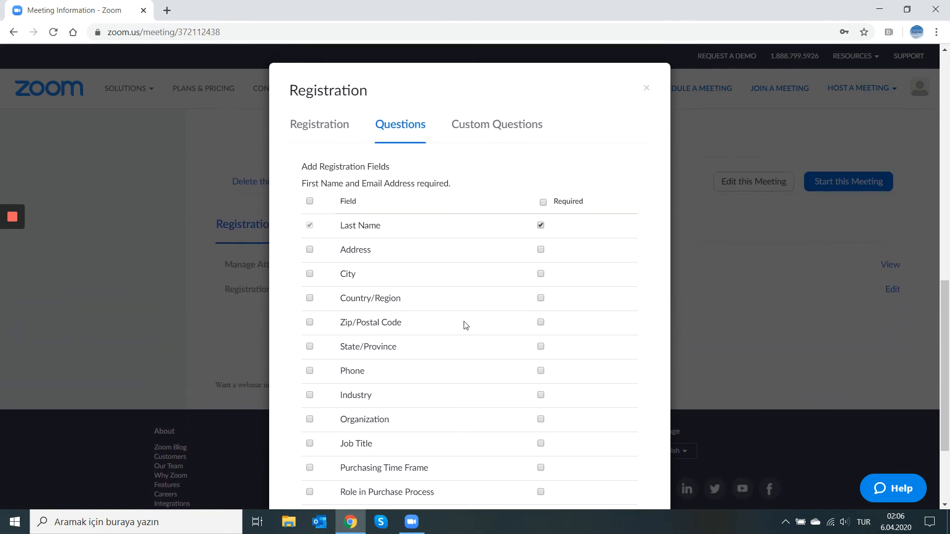
left_click(498, 128)
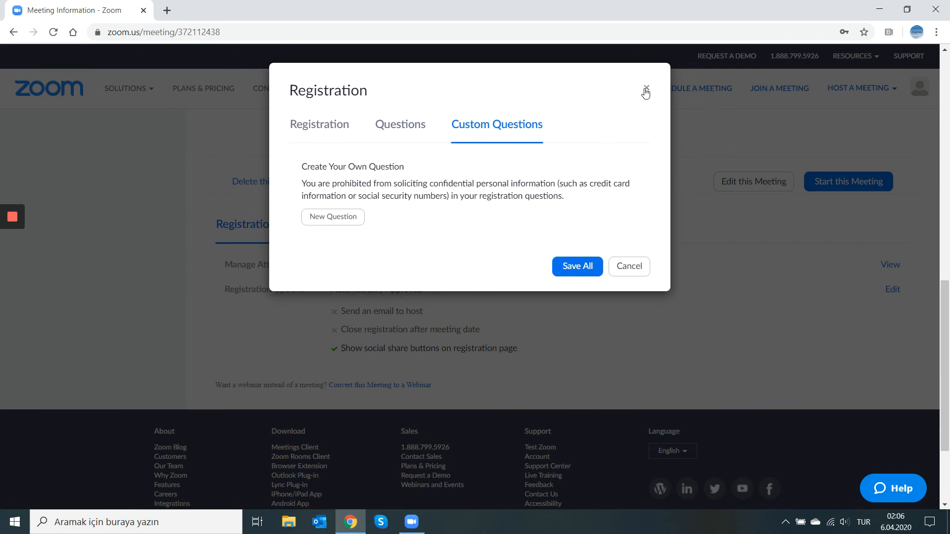
left_click(633, 271)
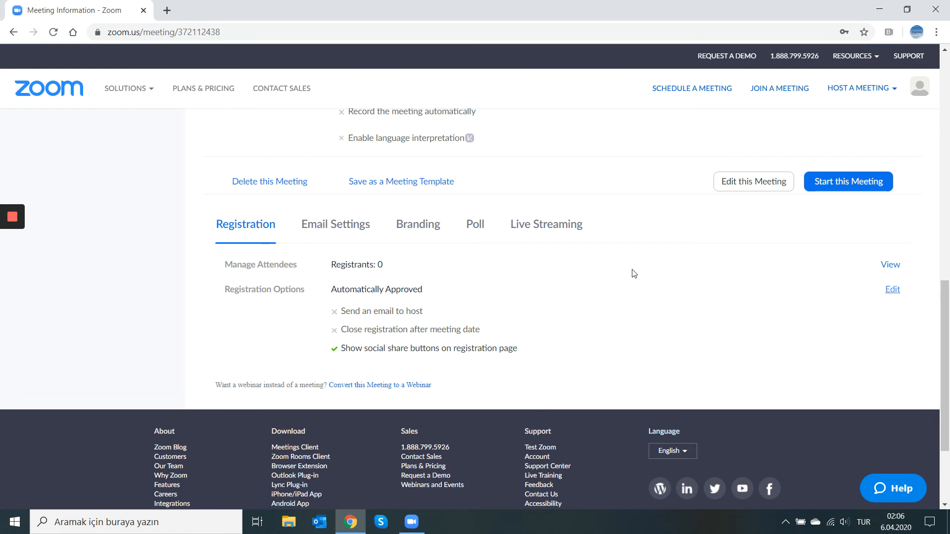
- View the meeting's Branding settings and their image requirements for the banner and logo
left_click(422, 229)
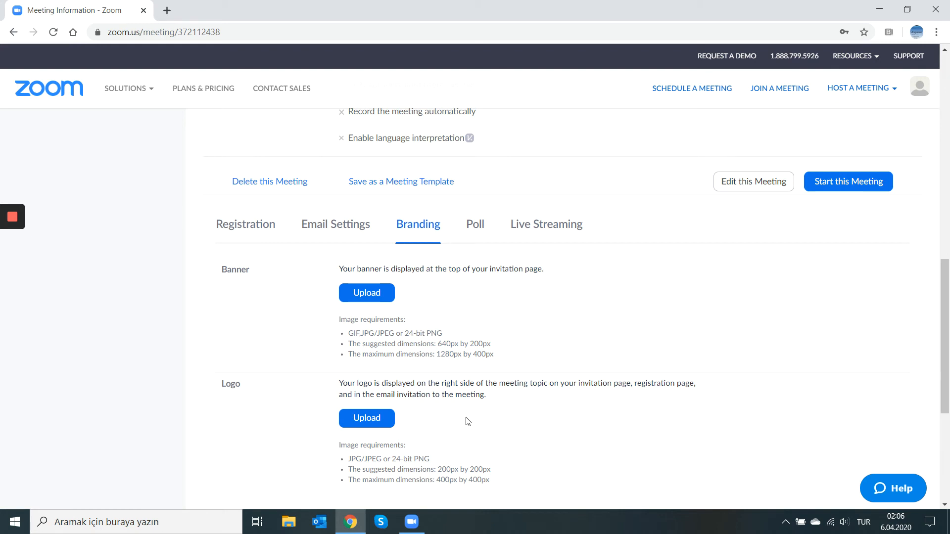
scroll(466, 424, "up", 2)
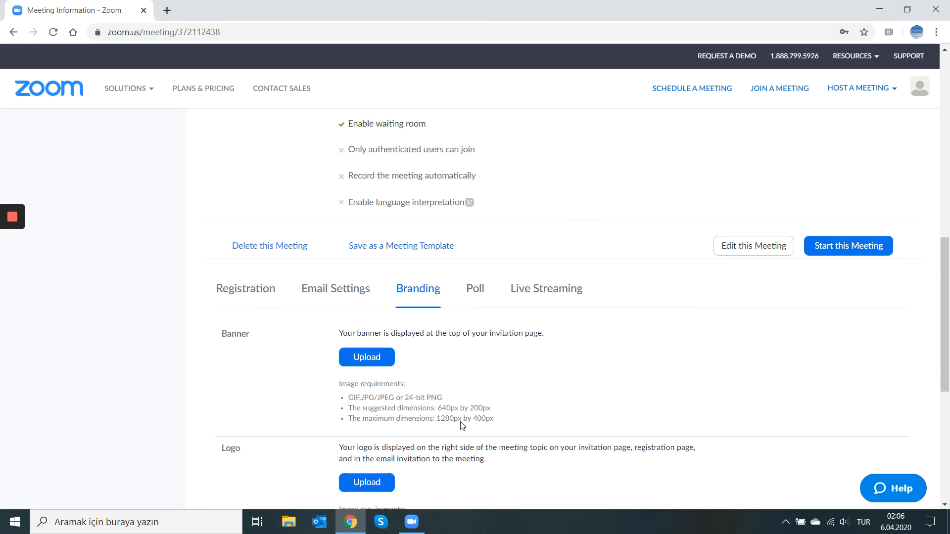
scroll(462, 426, "down", 2)
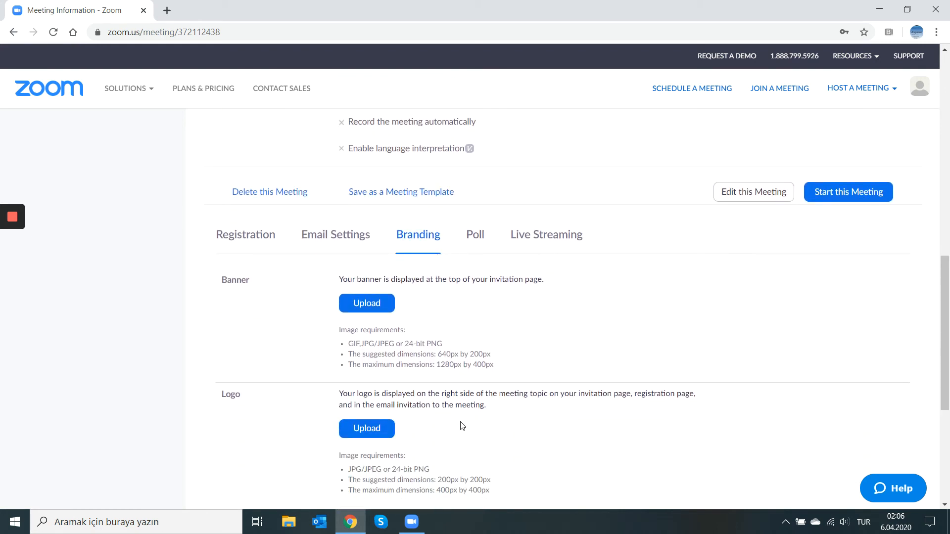
scroll(462, 425, "down", 2)
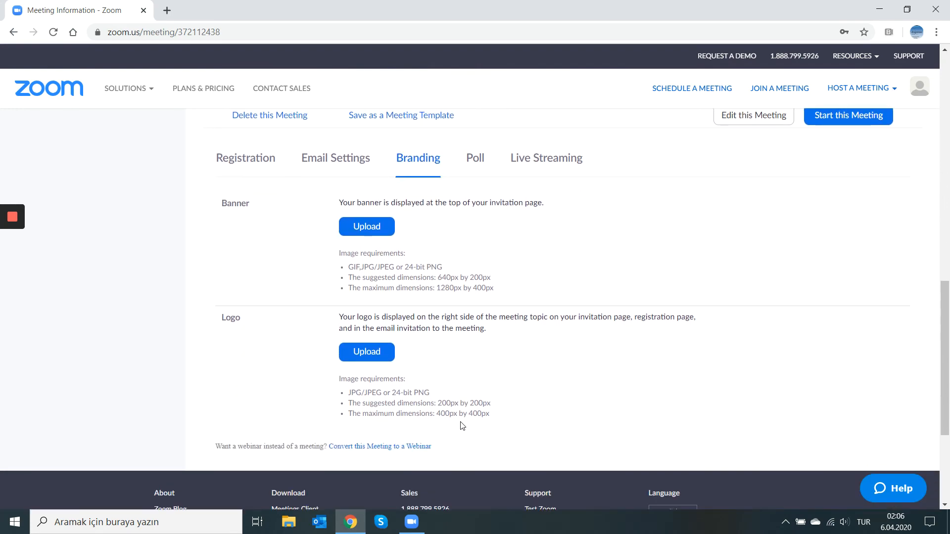
- Review the saved meeting's details, including attendee invitation, registration URL, video, audio and meeting options
scroll(462, 426, "up", 1)
scroll(461, 425, "up", 7)
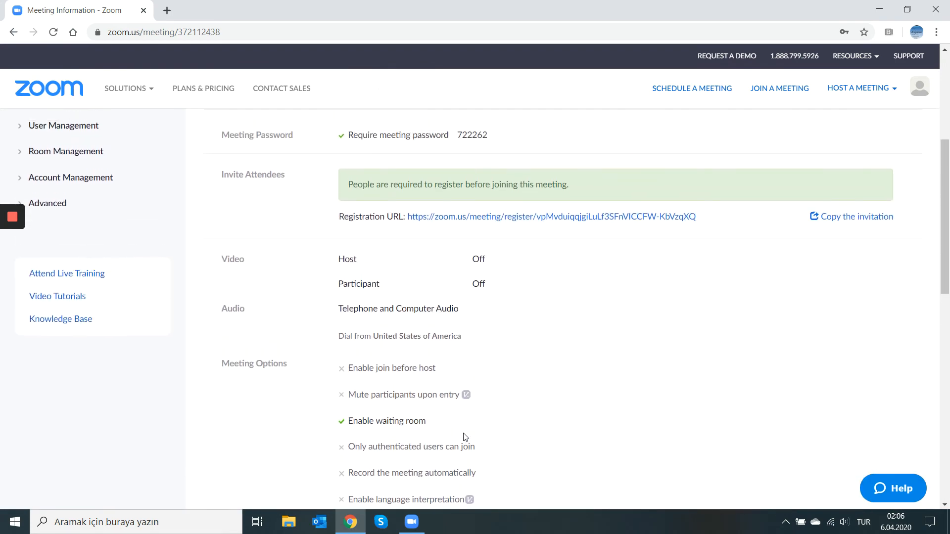
scroll(464, 437, "up", 1)
scroll(464, 437, "down", 2)
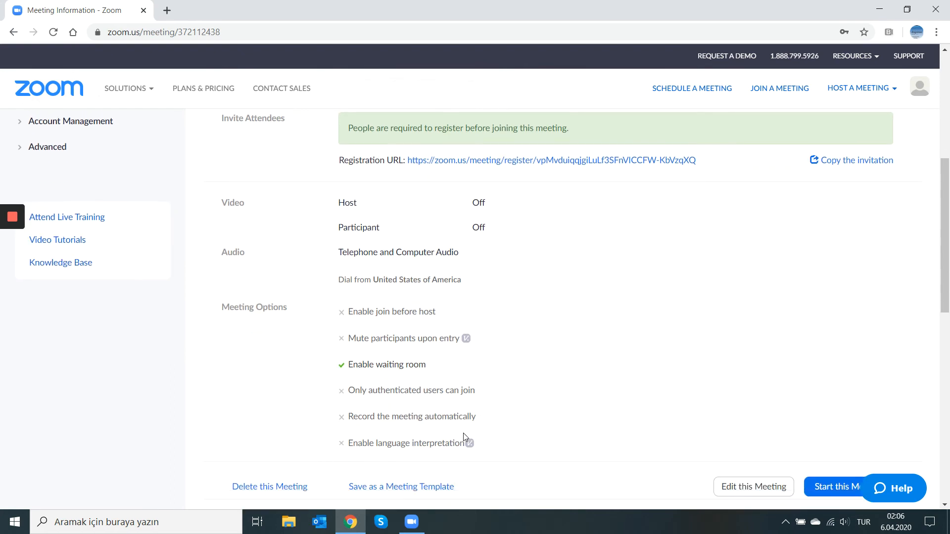
scroll(464, 437, "down", 1)
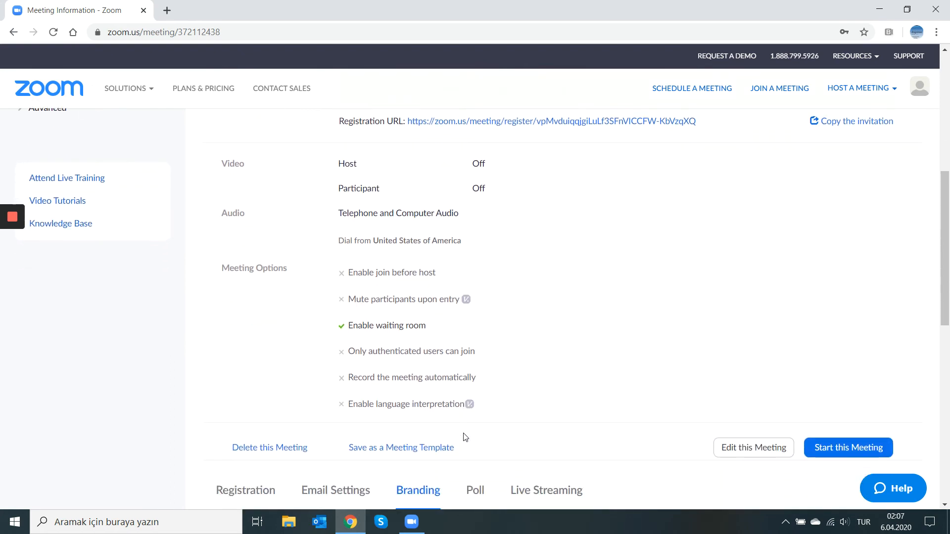
scroll(464, 437, "up", 1)
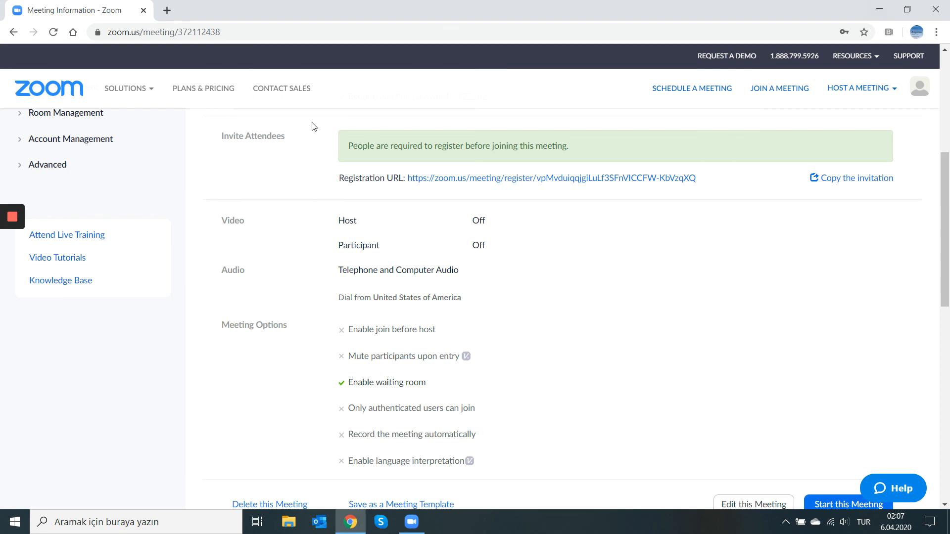
mouse_move(12, 221)
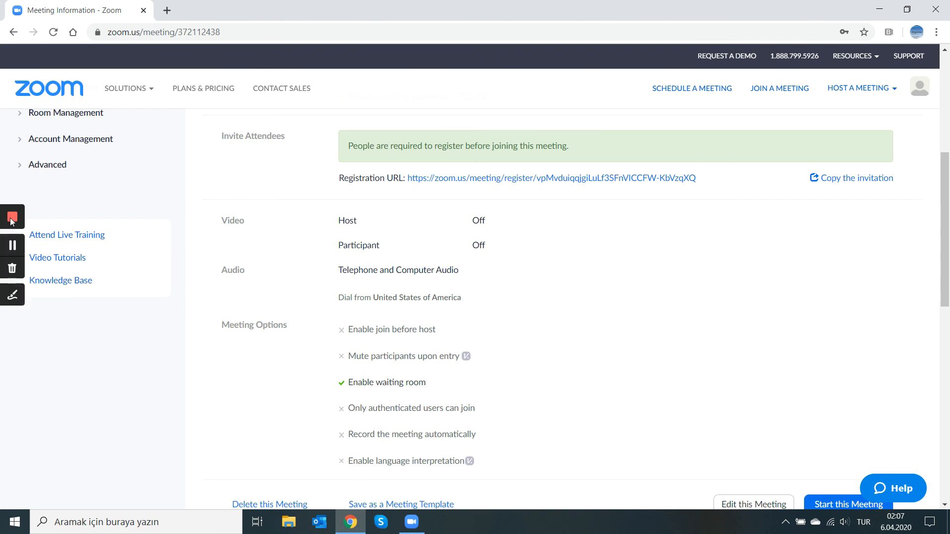